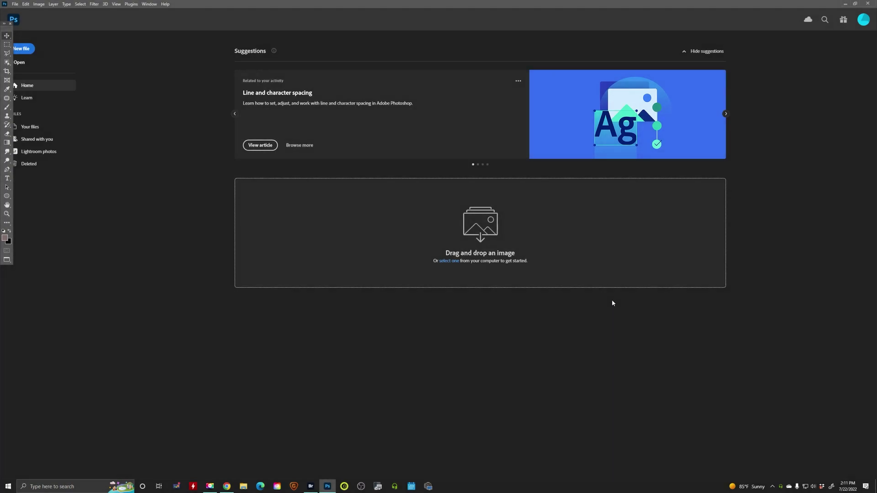
Create a new 1920×1080 document and invert its white background to black
key("ctrl+n")
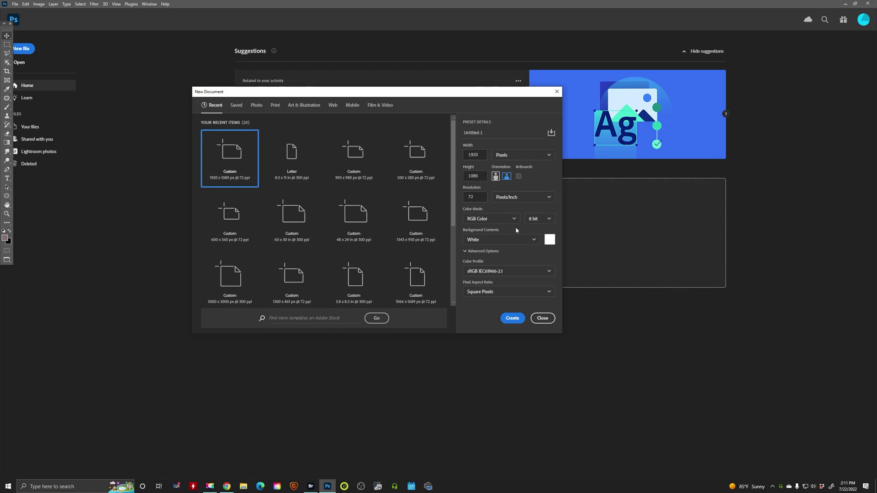
left_click(513, 318)
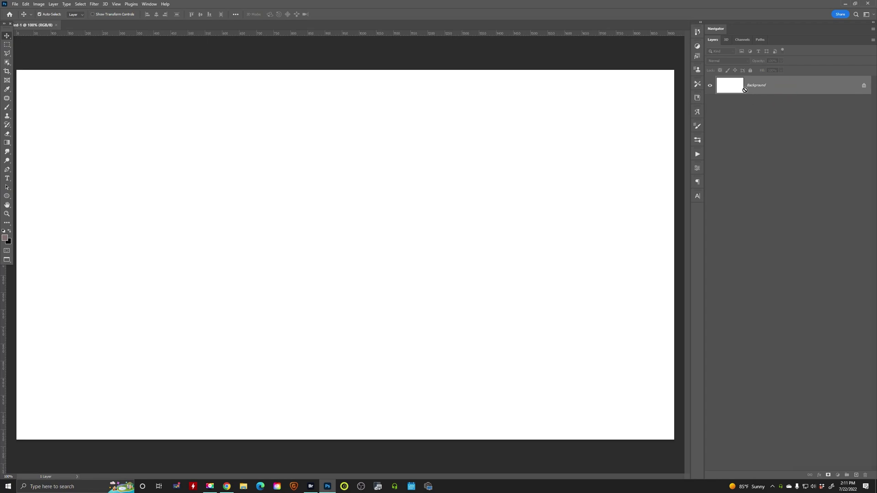
key("ctrl+i")
key("f")
Open Adobe Bridge on Downloads and pick up Texture_185.jpg
left_click_drag(506, 279, 503, 283)
key("F9")
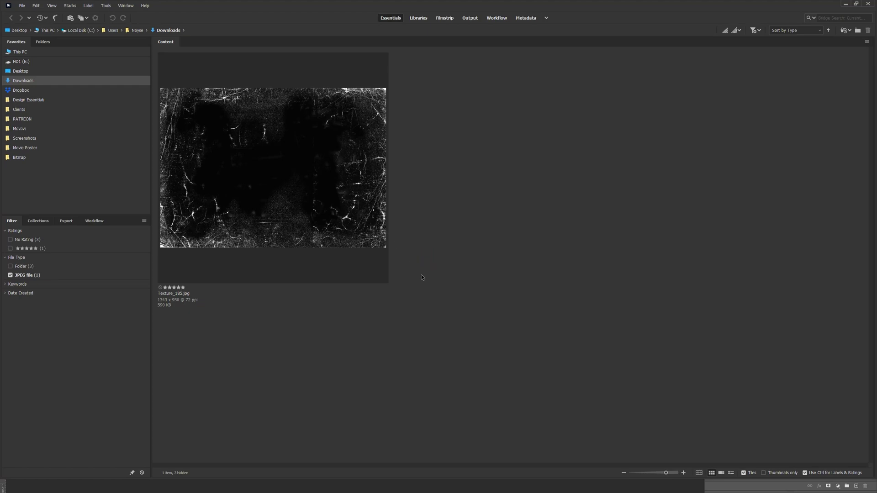
left_click_drag(359, 226, 455, 298)
Place Texture_185 on the black canvas and stretch it from the centre to about 143% width
key("alt+Tab")
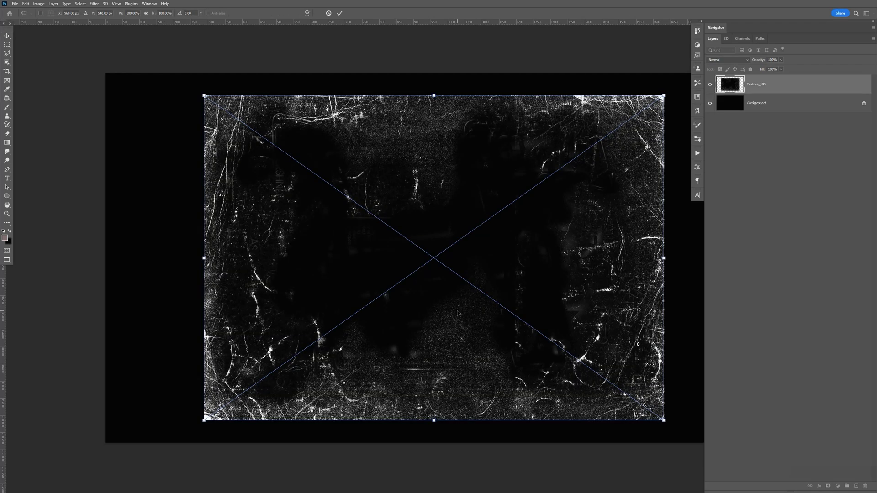
key("ctrl+minus")
key("ctrl+minus")
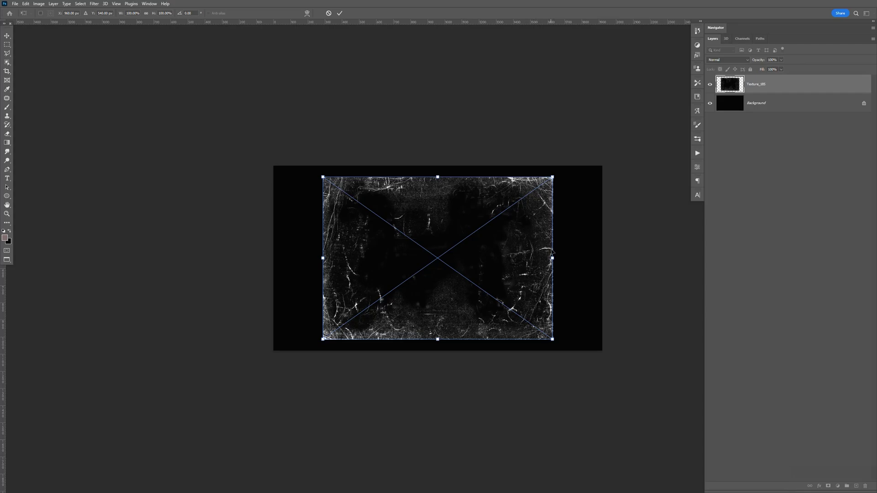
left_click_drag(553, 257, 604, 258)
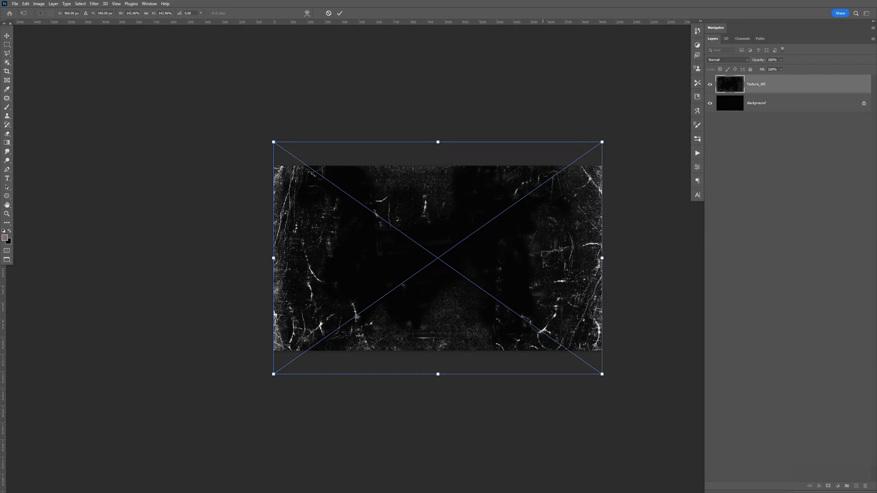
key("Return")
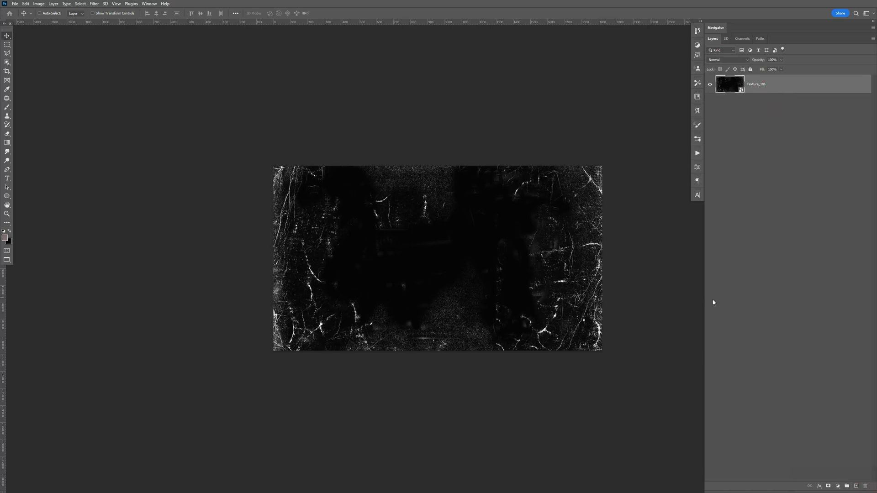
Add a Levels adjustment with output white lowered to about 88, then widen the texture slightly
left_click(839, 486)
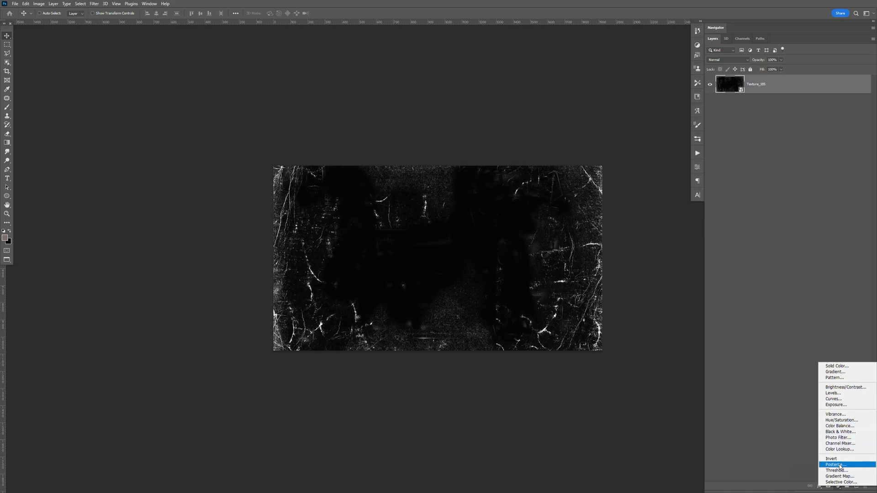
left_click(839, 394)
left_click_drag(682, 260, 644, 260)
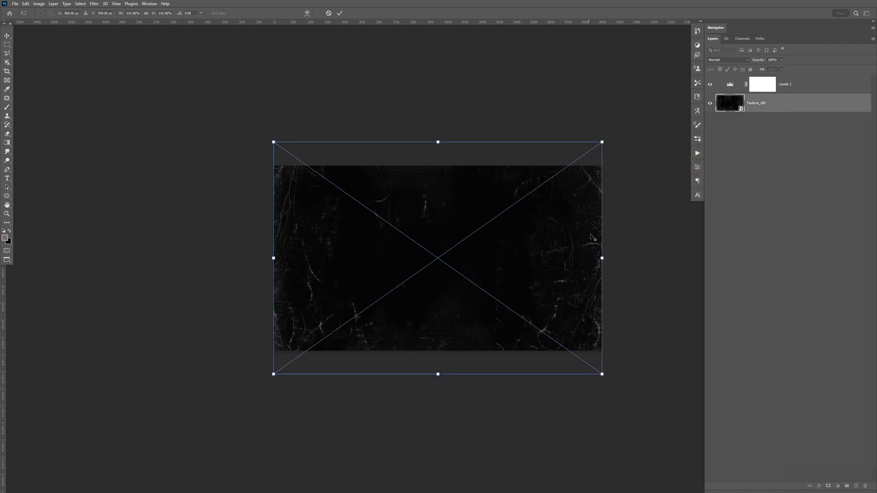
left_click_drag(601, 257, 604, 258)
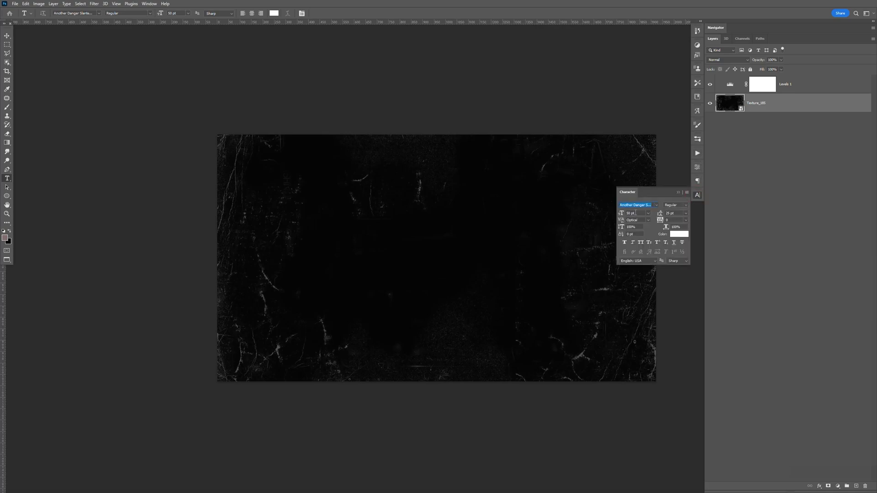
Type GRUNGE in the brush-style font and move its layer above Levels 1
left_click(655, 207)
left_click(657, 206)
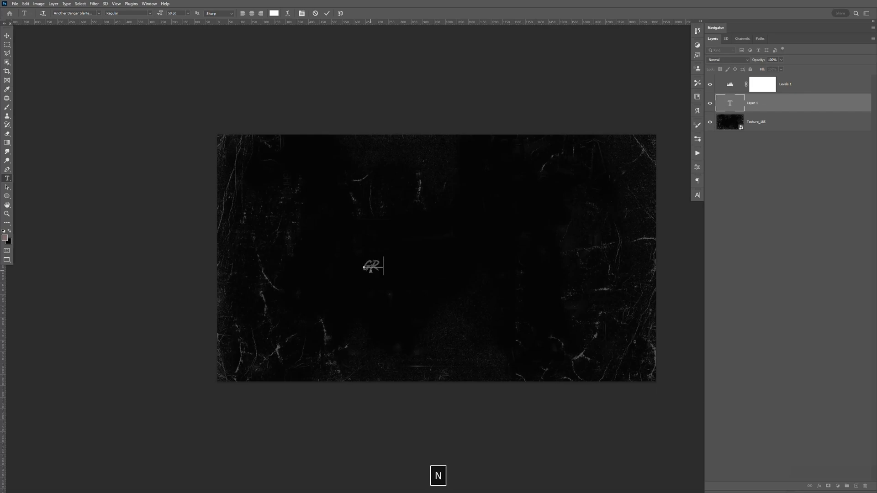
left_click(7, 35)
left_click_drag(760, 108, 766, 87)
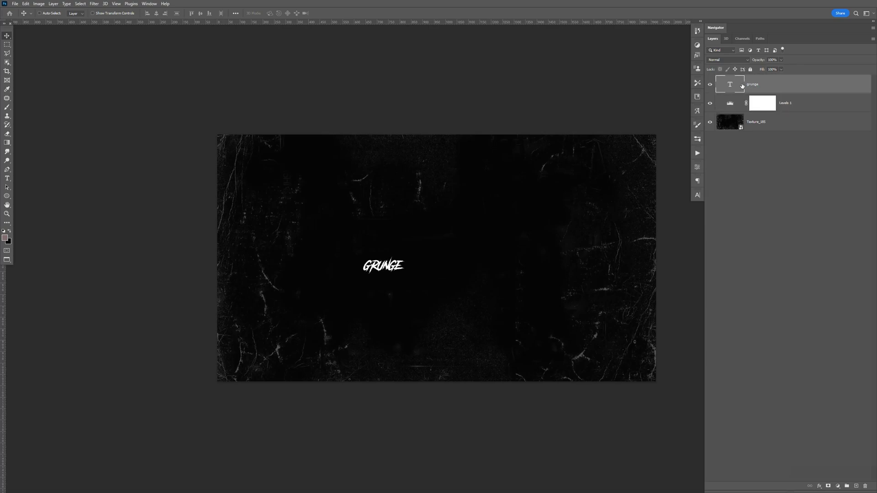
Enlarge GRUNGE proportionally and centre it on the canvas
key("ctrl+t")
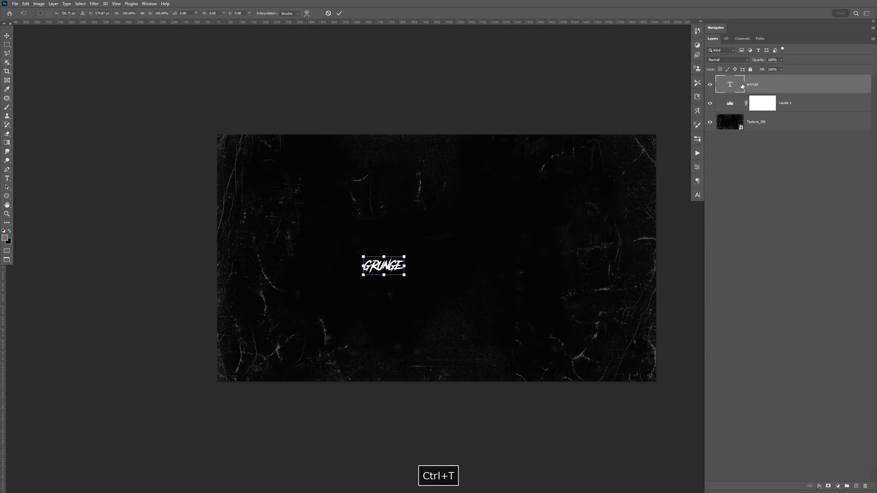
left_click_drag(405, 275, 592, 343)
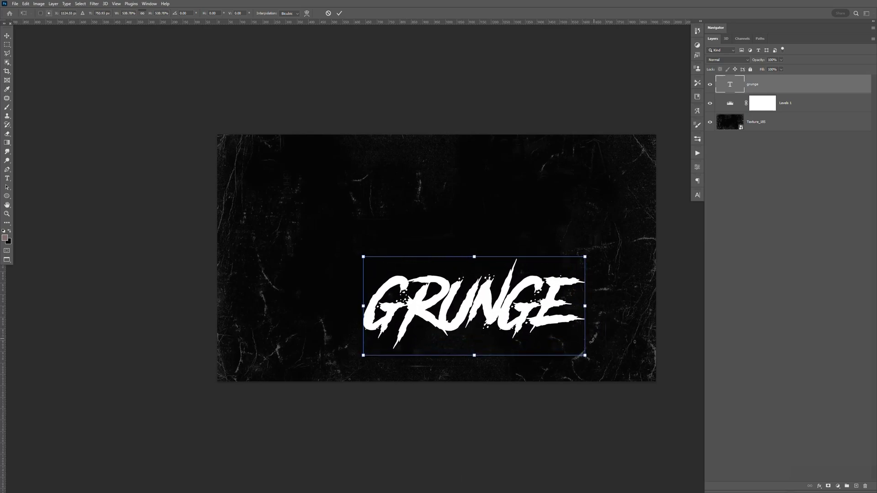
key("Return")
left_click_drag(506, 312, 470, 267)
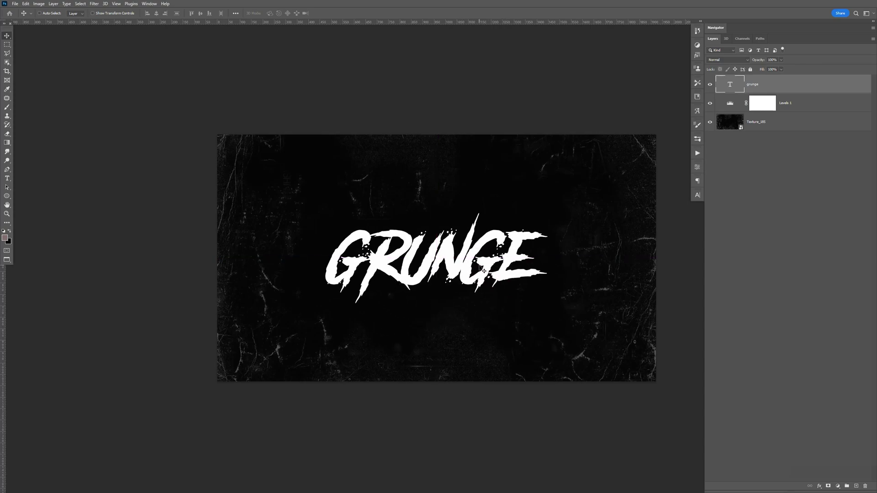
key("F9")
left_click(761, 129)
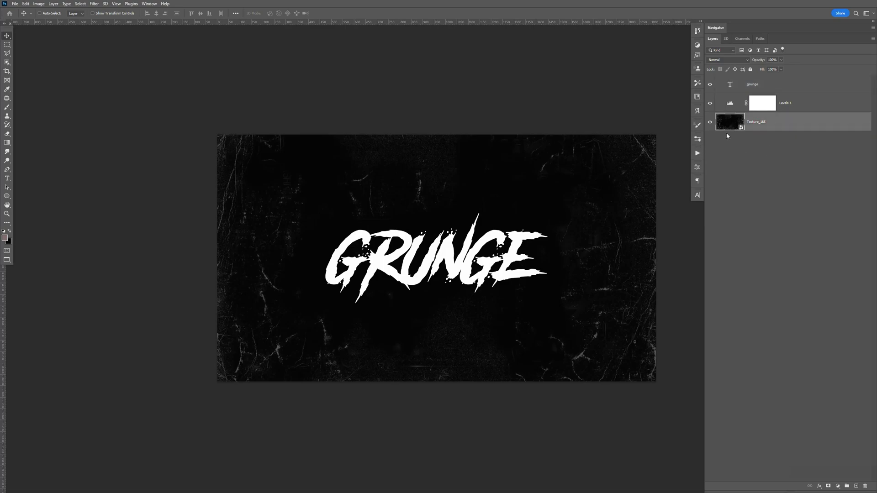
Make a New Smart Object via Copy of Texture_185 and invert its contents to white
right_click(775, 124)
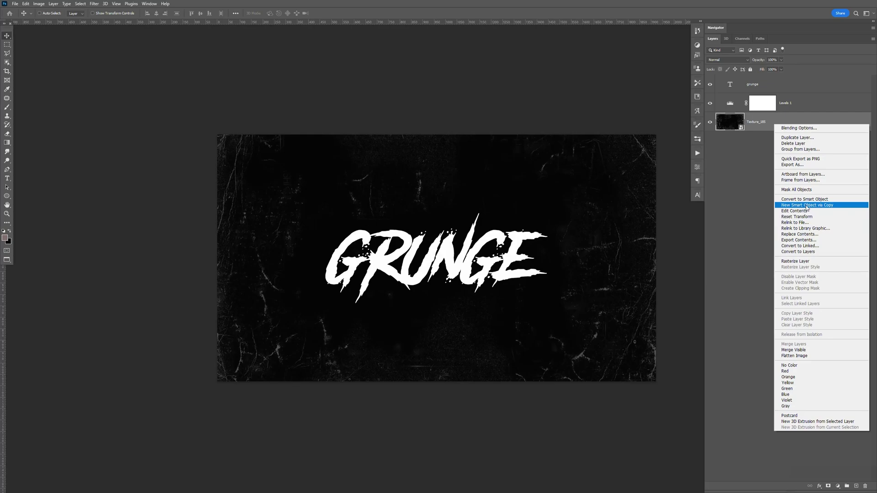
left_click(830, 206)
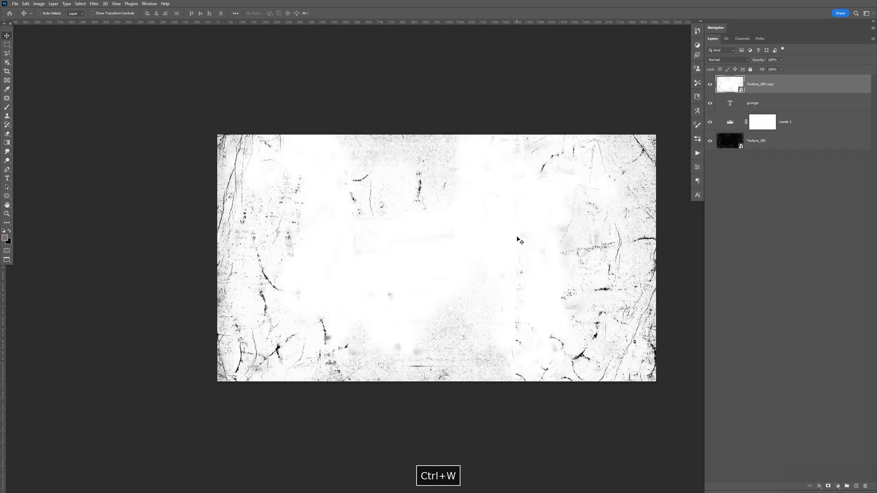
left_click(709, 84)
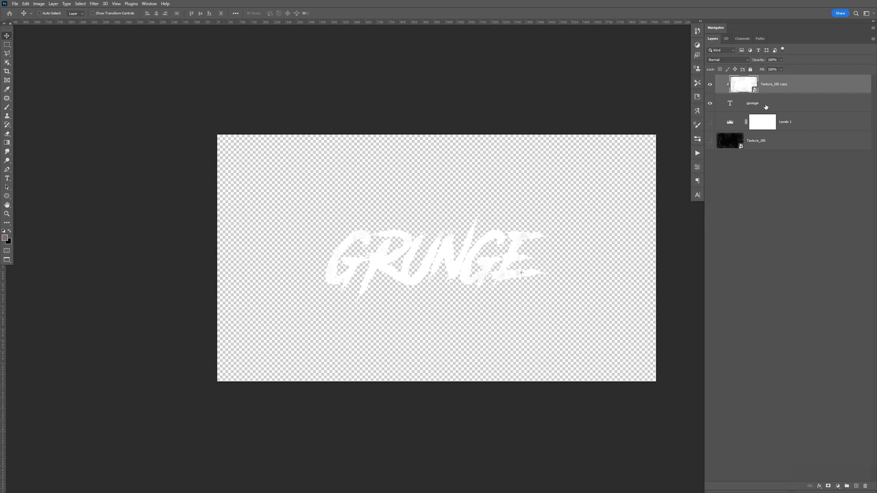
Test retyping the text as 'noyse', then undo back to GRUNGE
left_click(766, 107)
key("t")
left_click(430, 264)
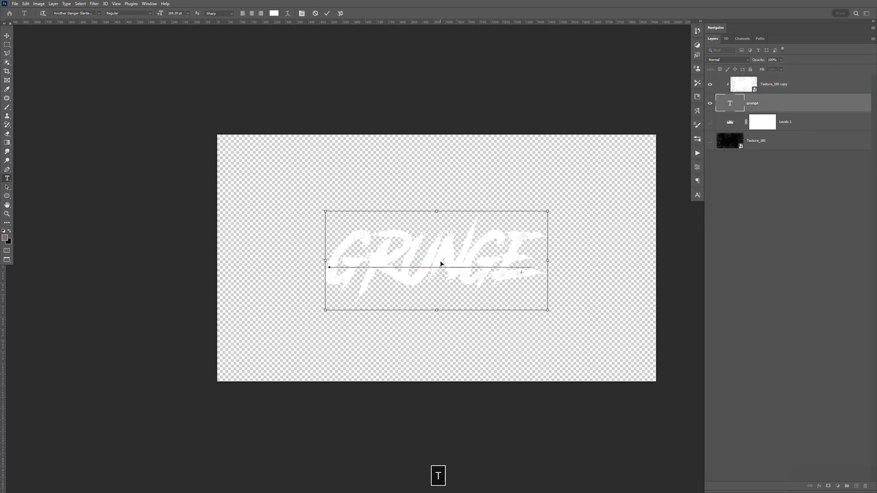
key("ctrl+a")
type("noyse")
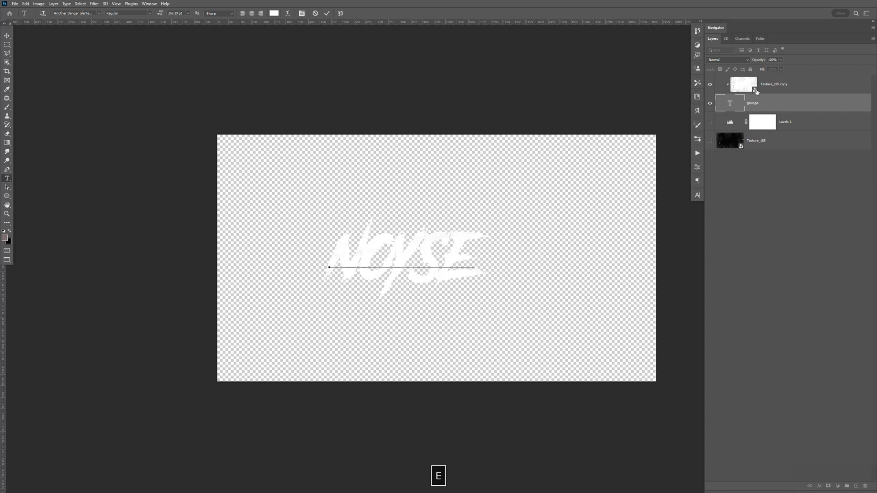
left_click(7, 35)
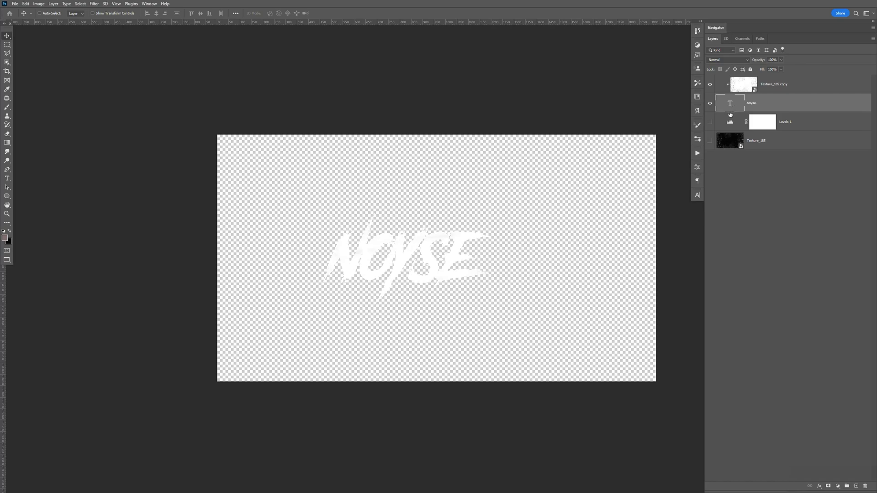
key("ctrl+z")
left_click(775, 92)
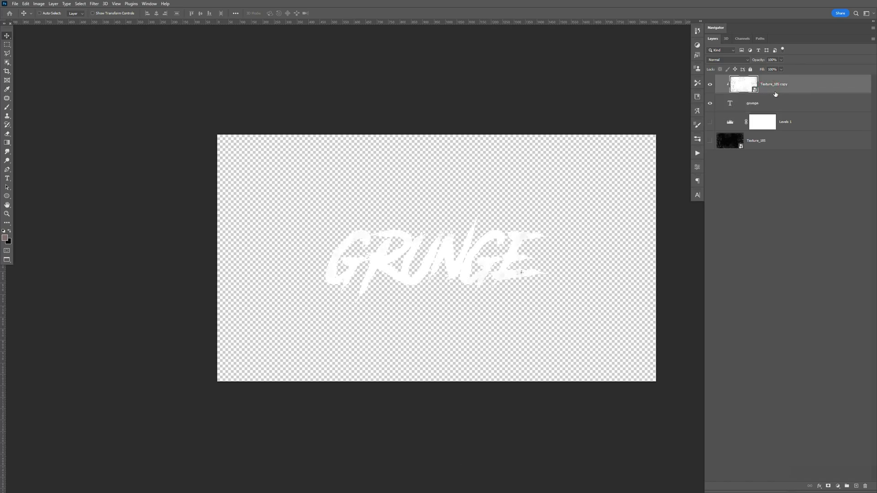
Set Texture_185 copy to Multiply, shrink it to about 77%, and unhide Levels 1 and Texture_185
left_click(726, 60)
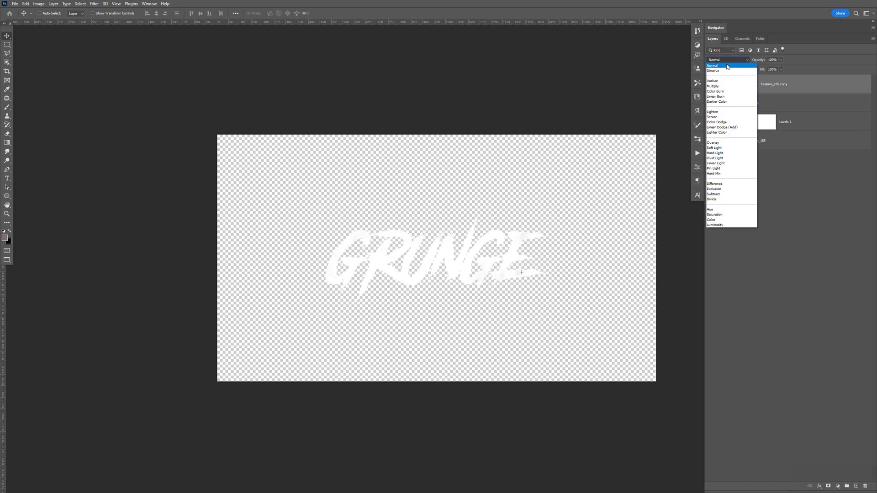
left_click(726, 84)
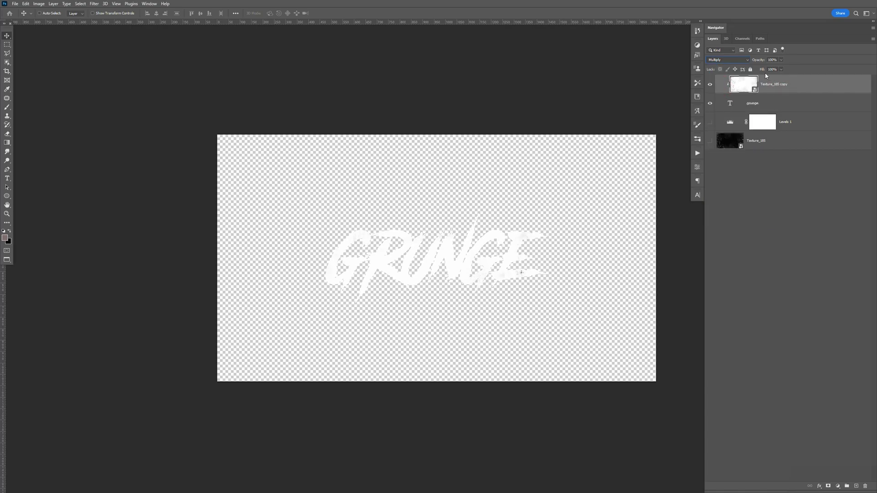
key("ctrl+t")
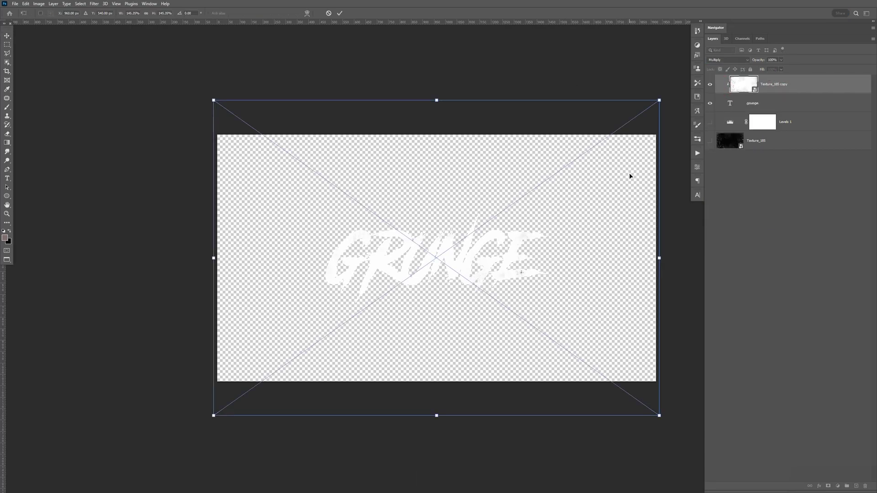
left_click_drag(659, 415, 551, 340)
key("Return")
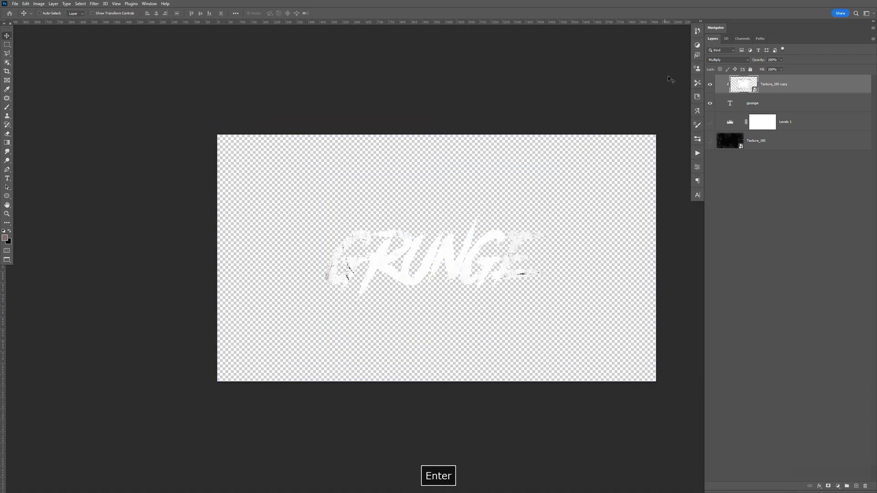
left_click_drag(710, 123, 710, 141)
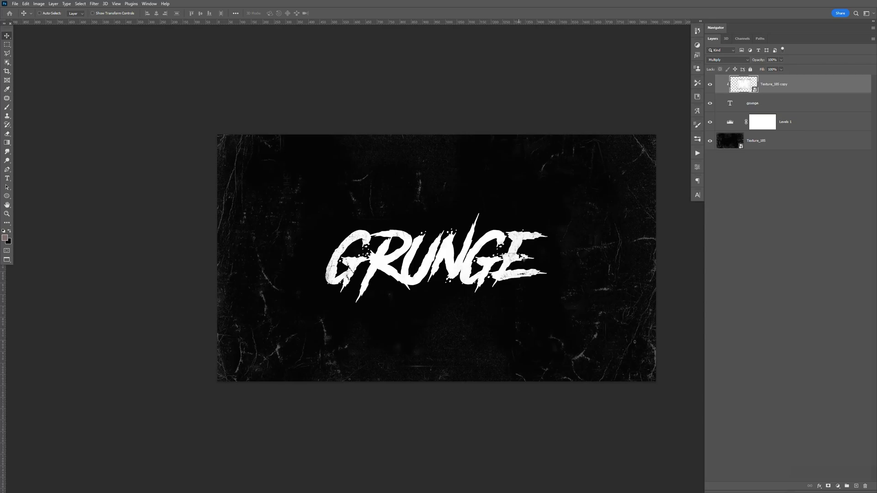
Duplicate the clipped texture, clip copy 2 to GRUNGE, and shift it down over the letters
left_click(793, 88)
key("ctrl+j")
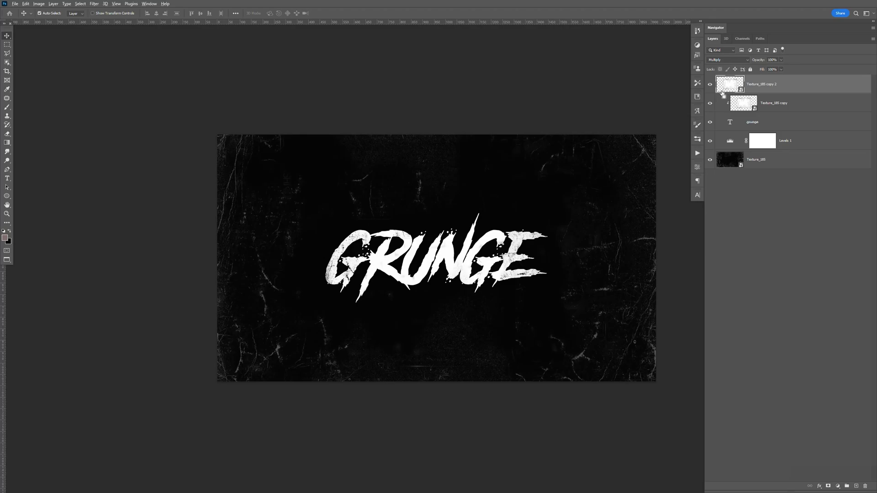
key("ctrl+alt+g")
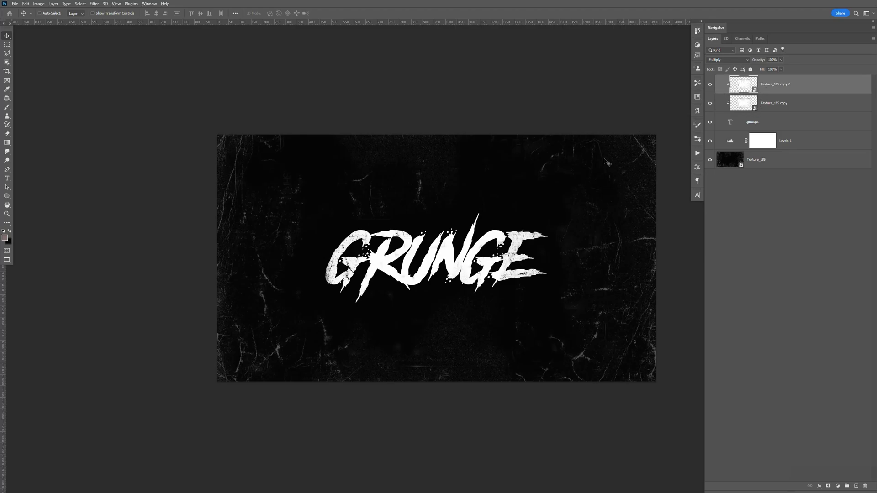
left_click_drag(475, 217, 477, 249)
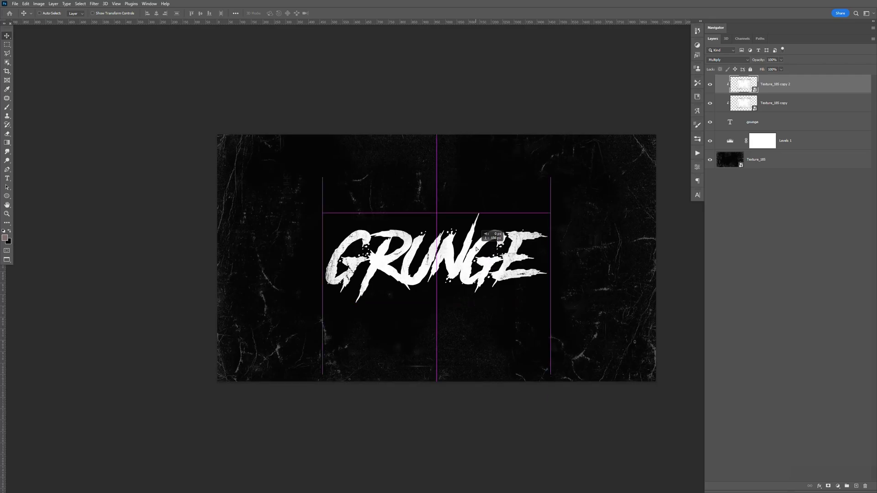
left_click_drag(476, 249, 476, 252)
Make a third clipped texture copy and shift it upward to vary the wear
left_click(772, 90)
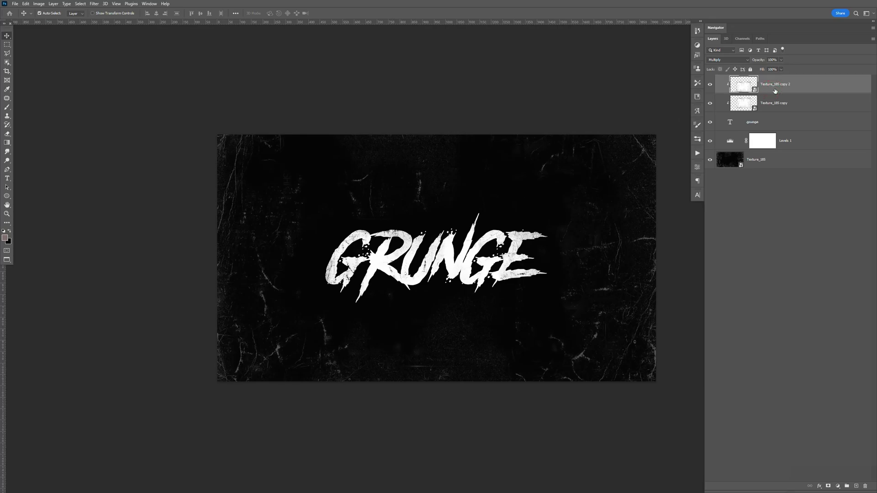
key("ctrl+j")
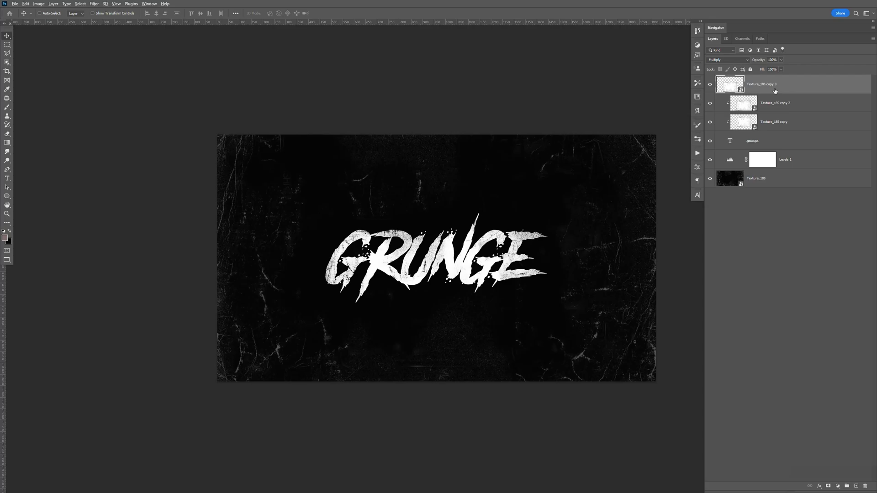
key("ctrl+alt+g")
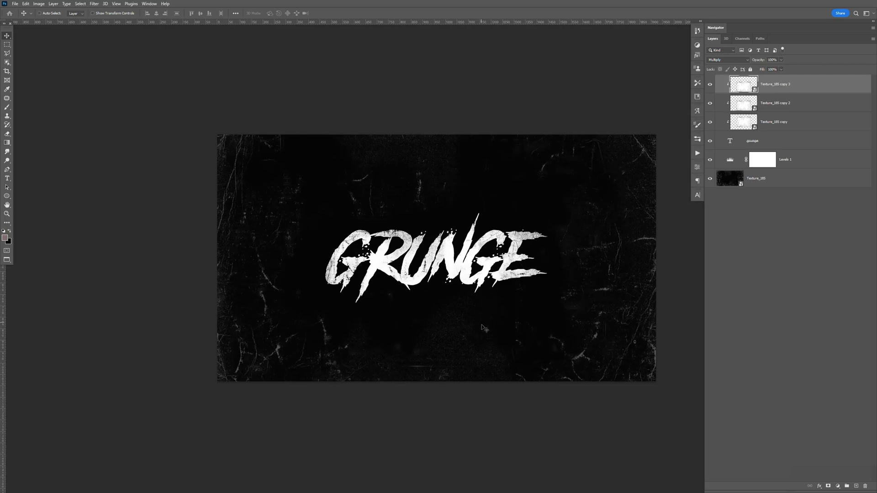
left_click_drag(481, 325, 485, 301)
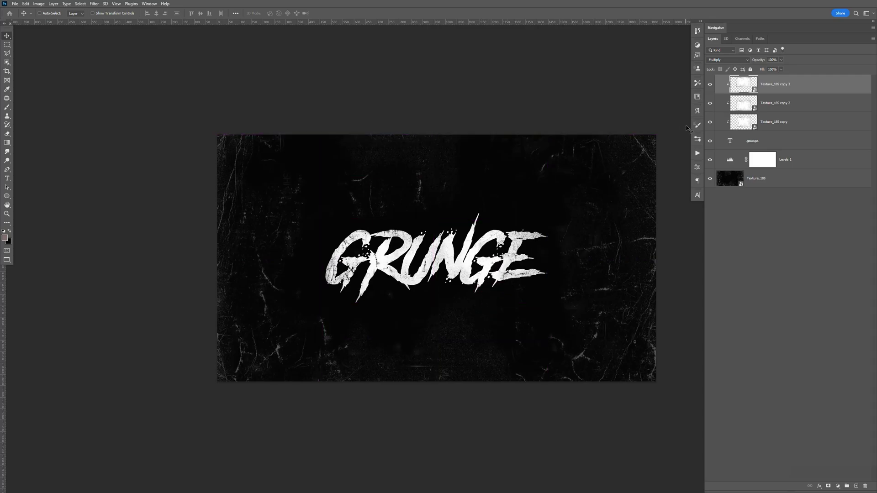
mouse_move(711, 90)
left_mouse_down()
mouse_move(710, 126)
mouse_move(711, 85)
left_mouse_up()
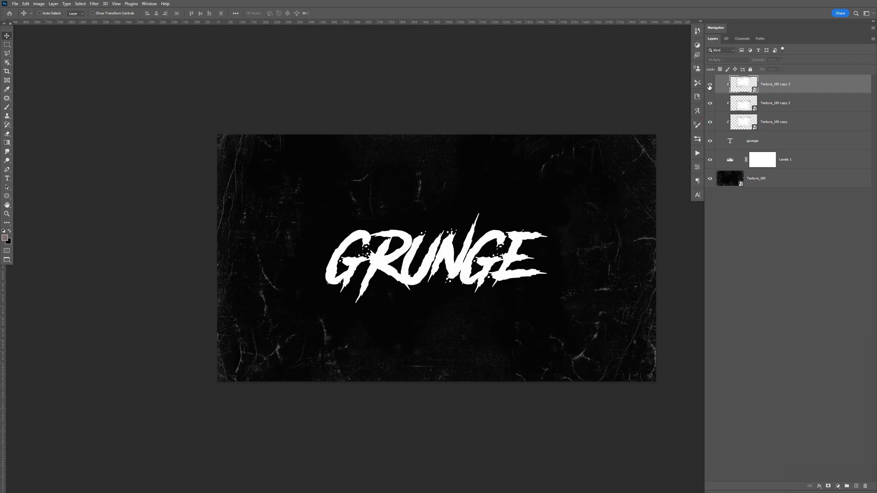
left_click(710, 161)
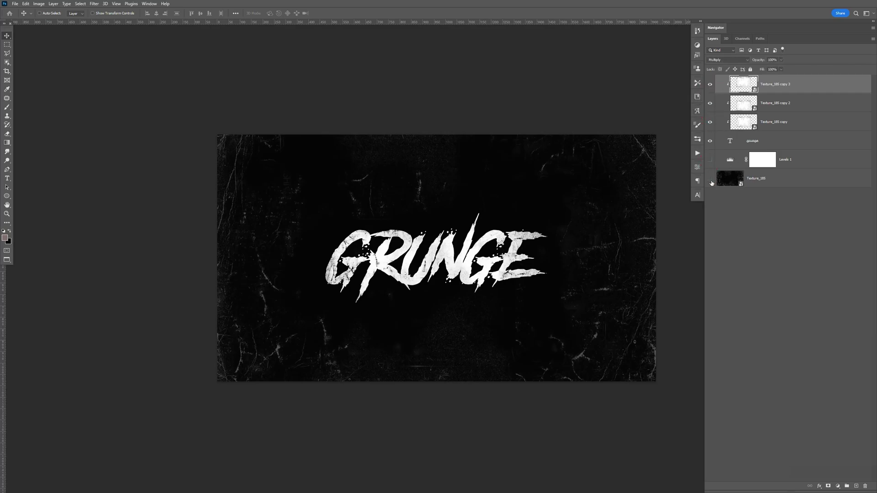
left_click(710, 180)
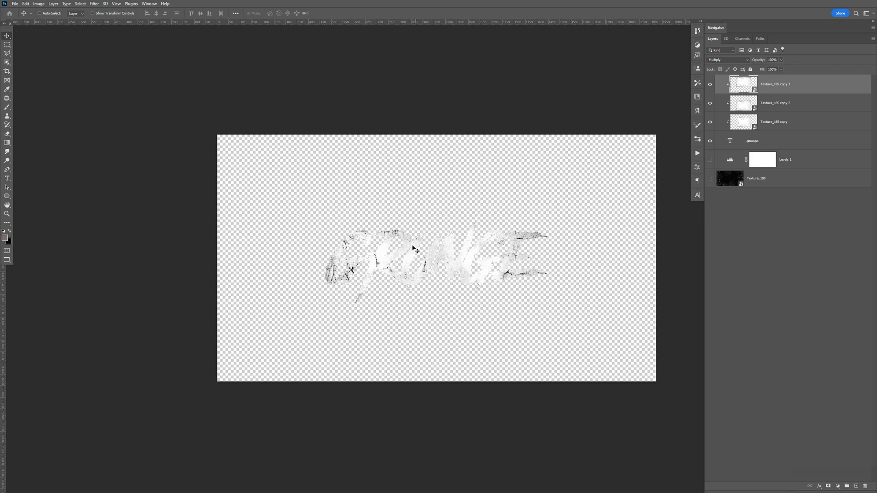
left_click(710, 179)
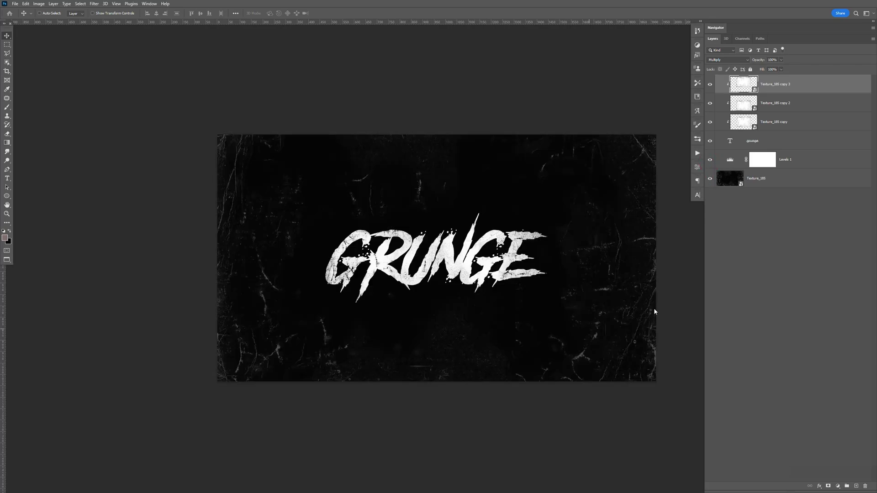
left_click(767, 142, "shift")
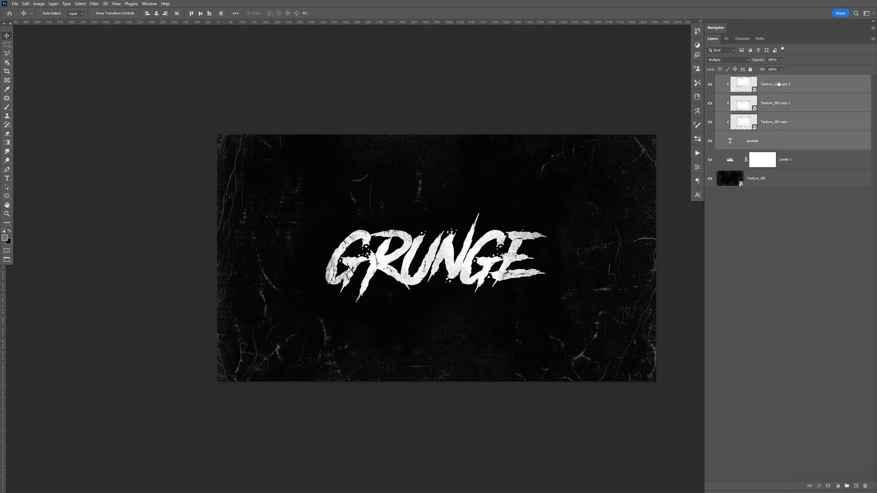
Group the text and textures into Group 1, merge a duplicate, and hide the originals
key("ctrl+g")
left_click(752, 81)
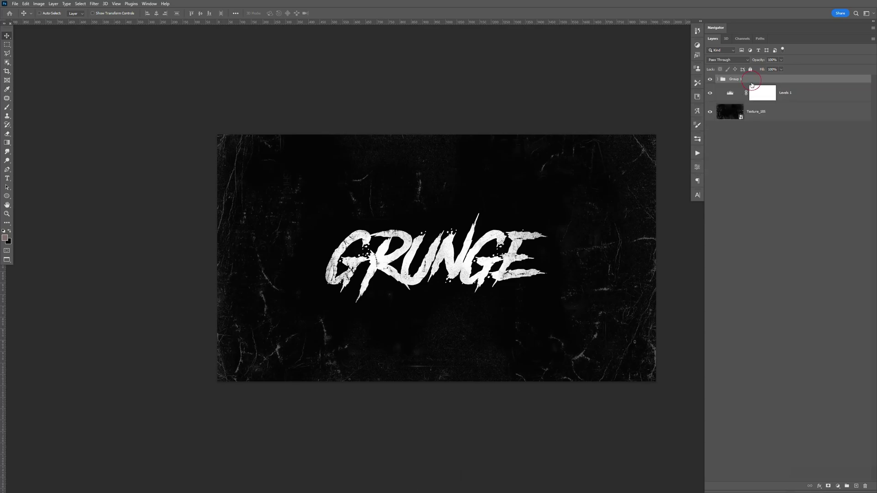
key("ctrl+j")
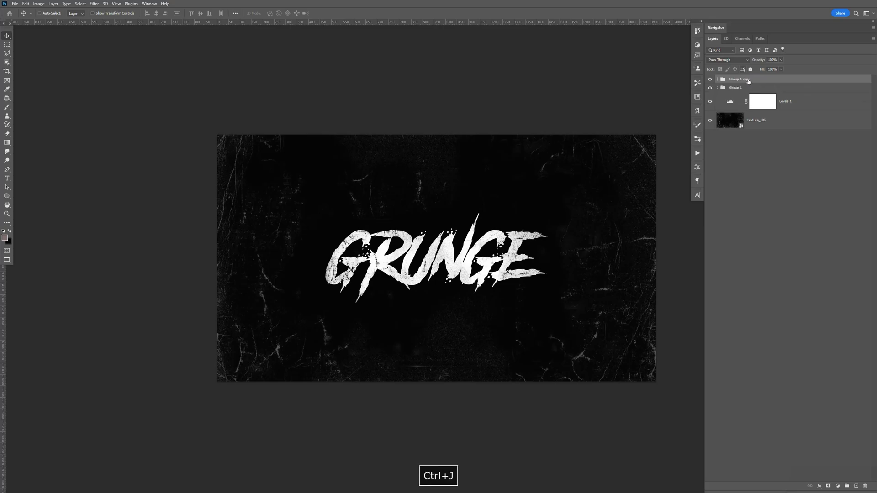
key("ctrl+e")
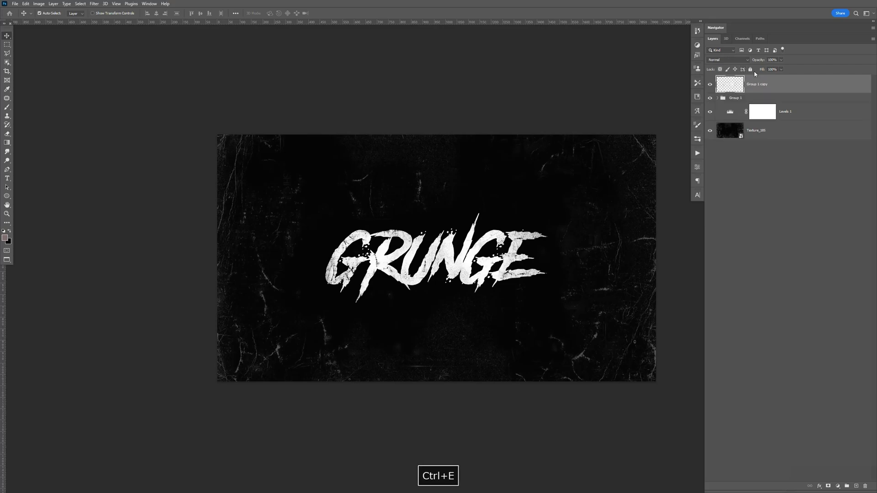
left_click_drag(710, 98, 714, 123)
Invert the merged GRUNGE layer to black and nudge it into position
mouse_move(510, 228)
left_mouse_down()
mouse_move(496, 226)
mouse_move(486, 242)
mouse_move(504, 233)
left_mouse_up()
key("ctrl+i")
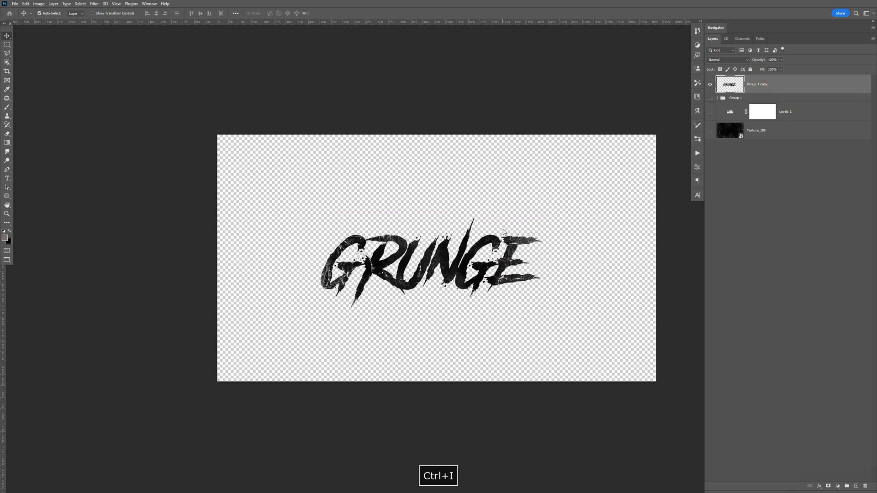
key("ctrl+i")
key("ctrl+i")
key("ctrl+i")
key("ctrl+i")
key("ctrl+i")
key("ctrl+i")
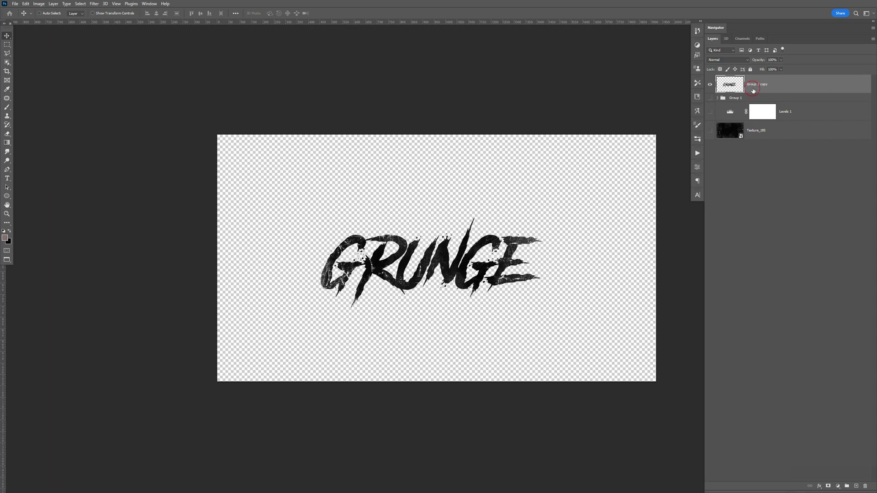
left_click_drag(490, 331, 510, 316)
Hide the merged copy, expand Group 1, and retype the grunge text layer as NOYSE
left_click(710, 84)
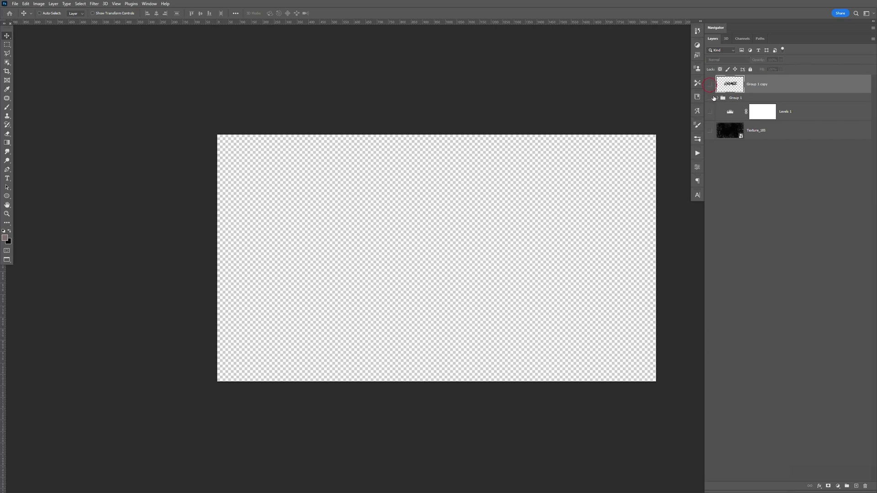
left_click(710, 98)
left_click(728, 99)
left_click(718, 98)
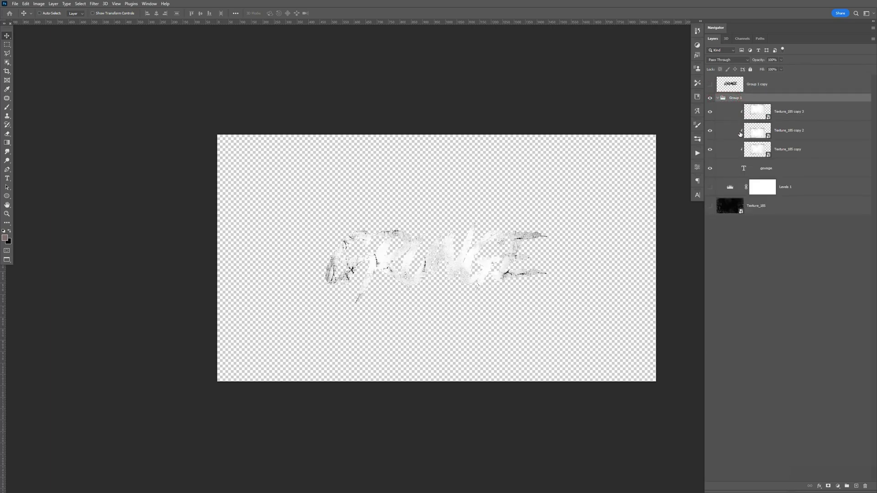
left_click(769, 172)
key("t")
left_click(412, 277)
key("ctrl+a")
type("space")
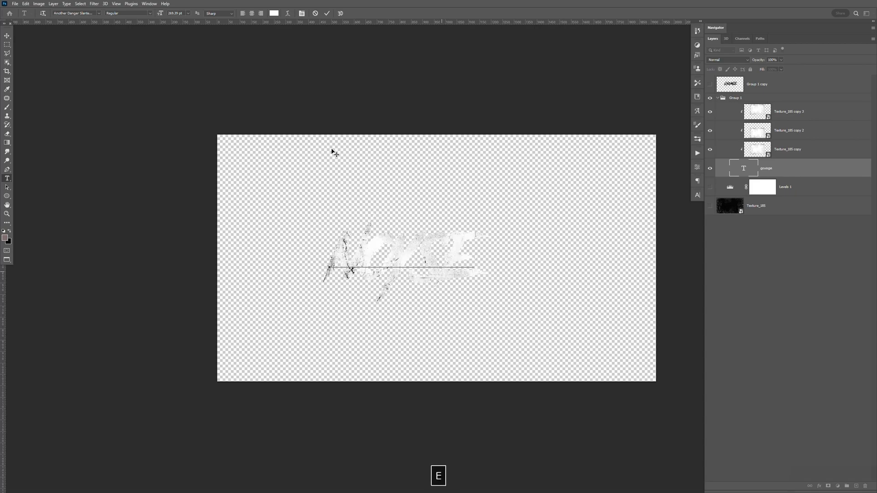
left_click(6, 35)
Show the Levels and texture background, centre NOYSE, and collapse Group 1
left_click_drag(709, 187, 709, 206)
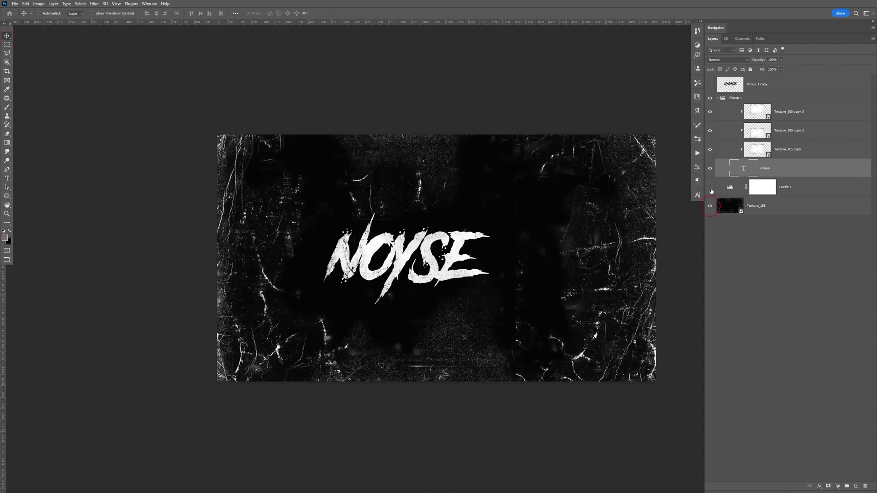
left_click_drag(446, 270, 474, 276)
left_click(717, 99)
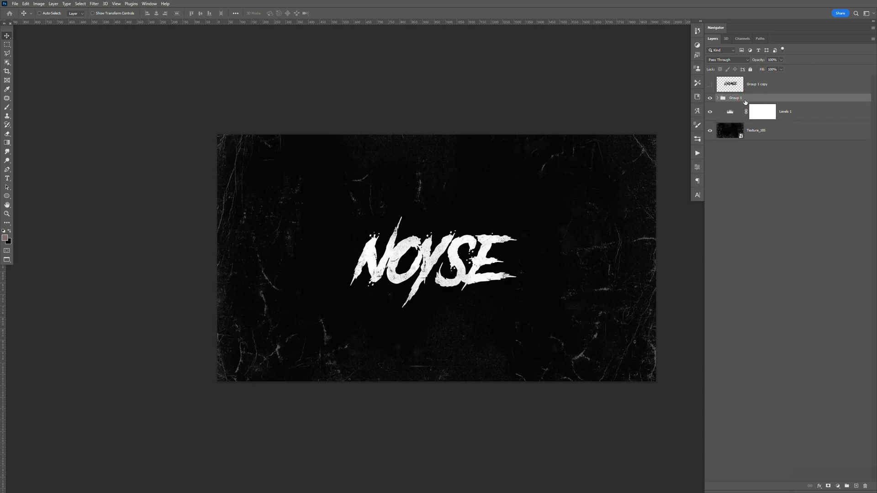
Duplicate Group 1 and merge the copy into a single NOYSE layer, hiding the original, Levels 1 and background texture
key("ctrl+j")
left_click(710, 107)
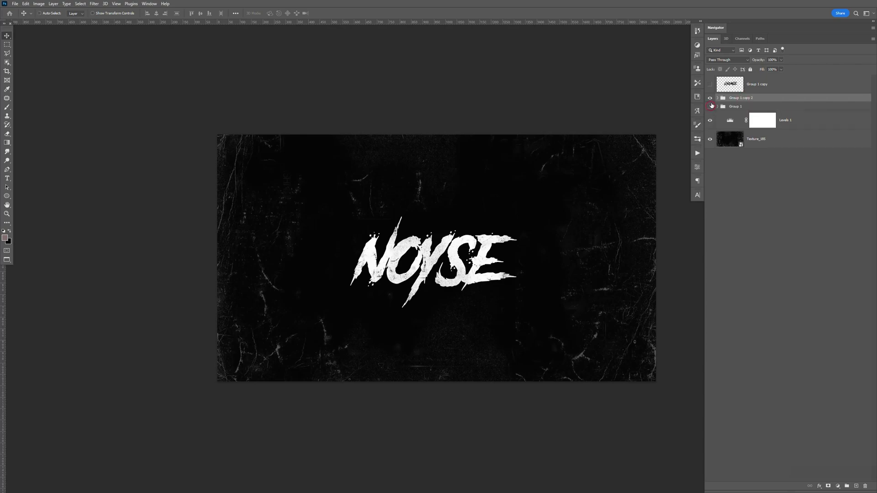
key("ctrl")
key("ctrl+e")
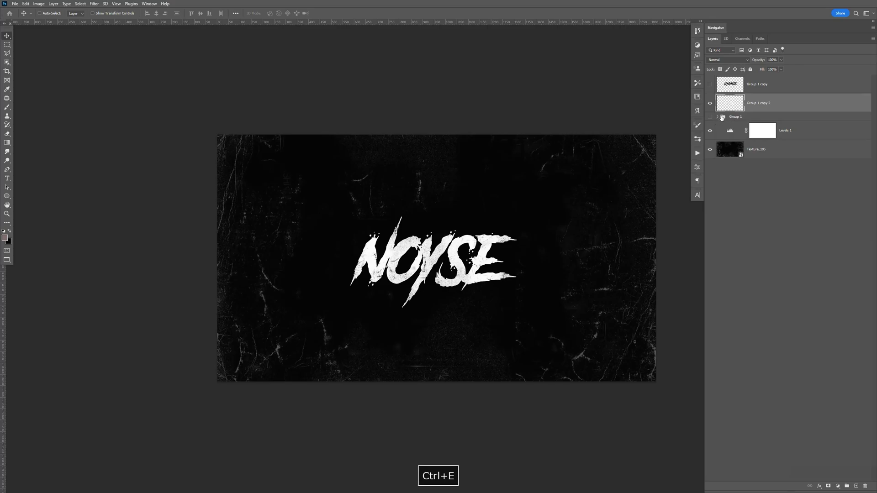
left_click(711, 130)
left_click(710, 149)
Invert NOYSE to black, move it up, and place the visible GRUNGE layer just below it
left_click_drag(513, 276, 588, 221)
key("ctrl+i")
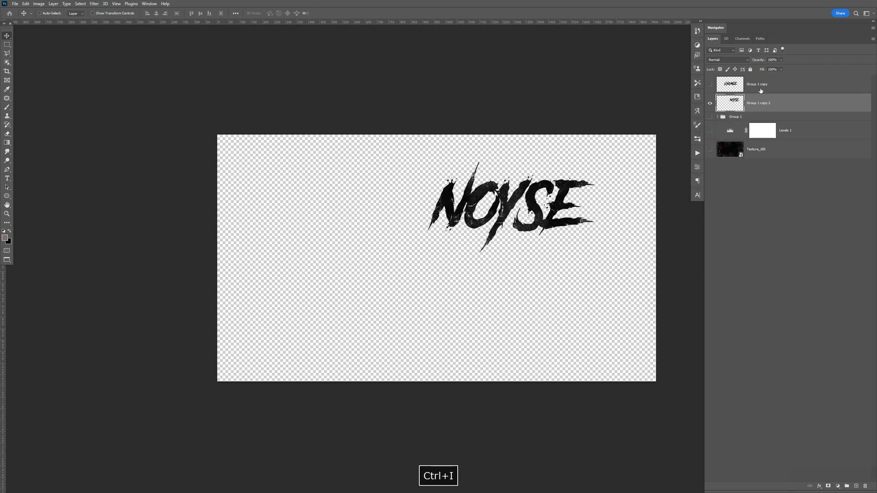
left_click(757, 87)
left_click_drag(591, 235, 647, 253)
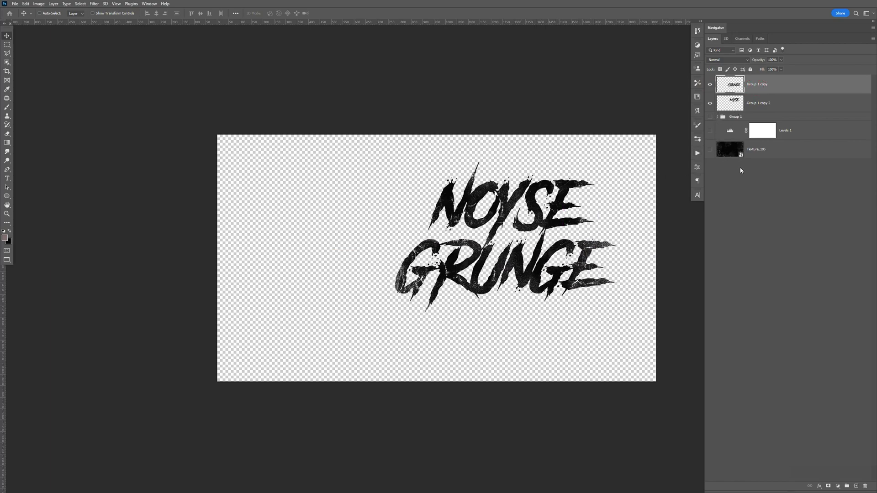